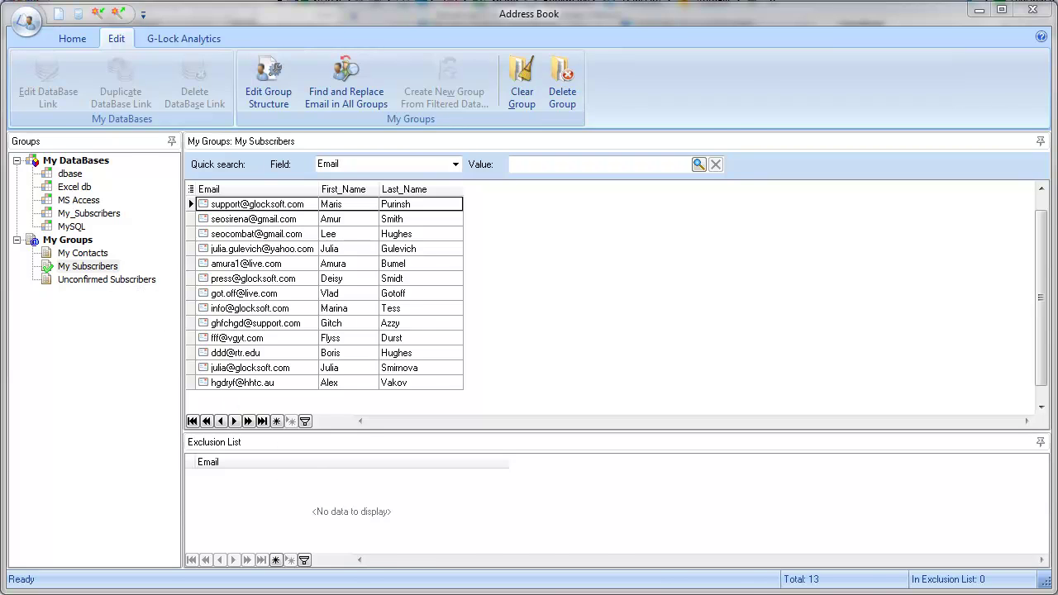
Add a new field named Verification_Result to the structure of the My Subscribers group and save the group.
{"action": "left_click", "coordinate": [350, 580]}
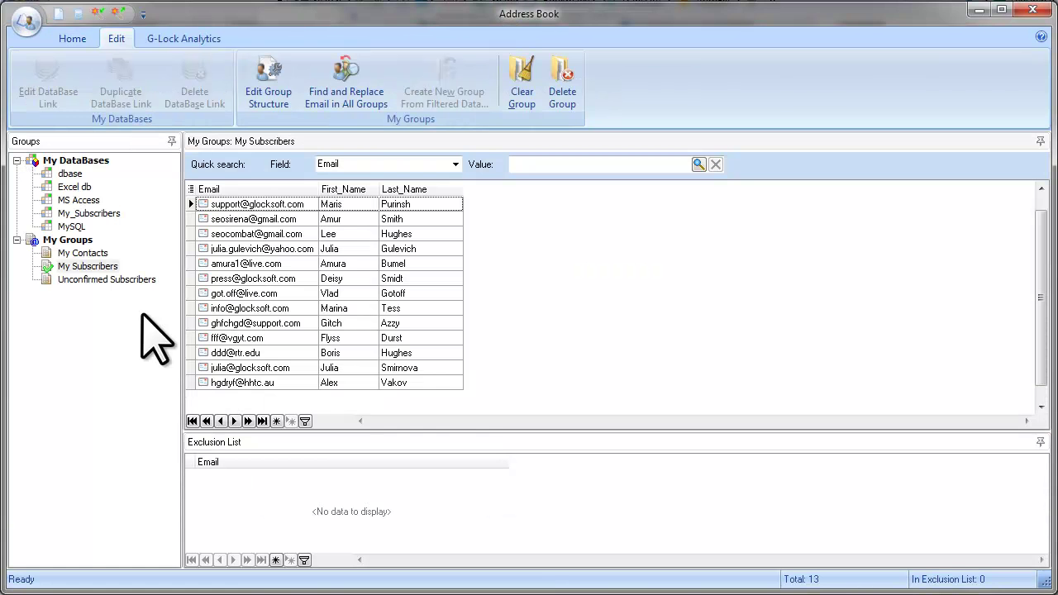
{"action": "left_click", "coordinate": [113, 269]}
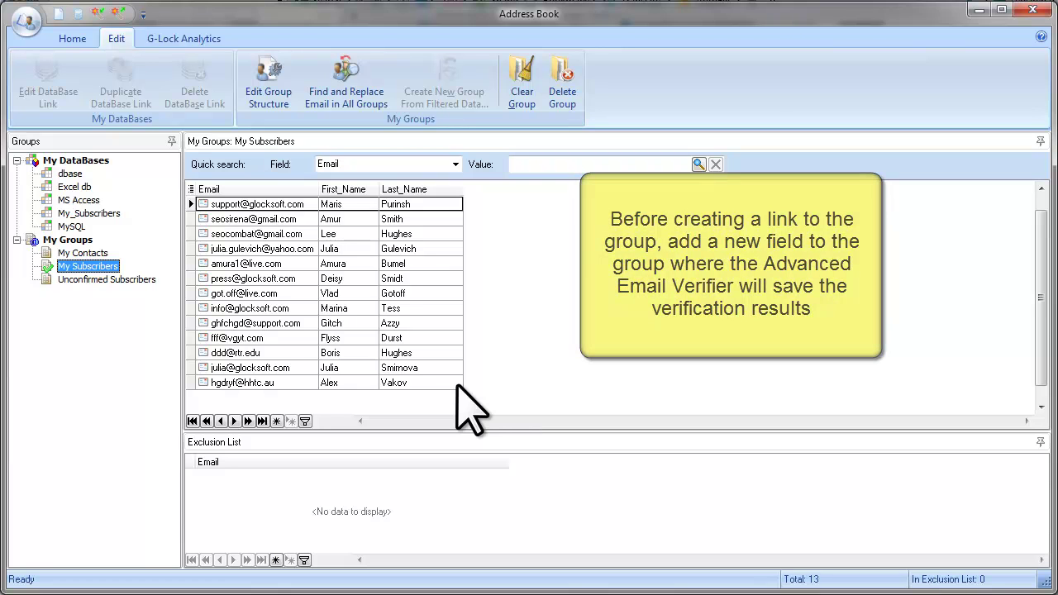
{"action": "left_click", "coordinate": [115, 266]}
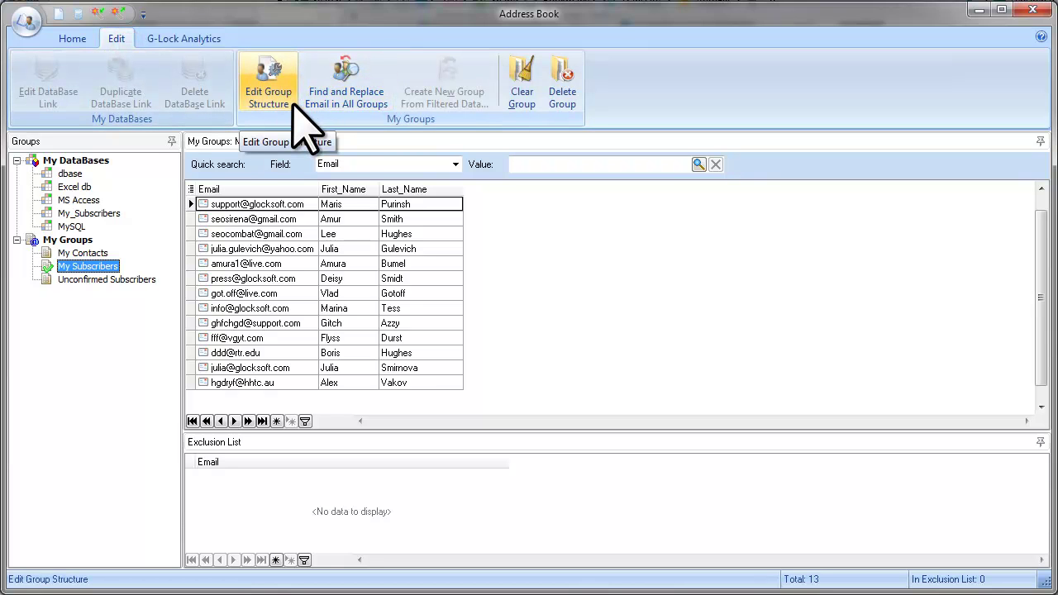
{"action": "left_click", "coordinate": [289, 95]}
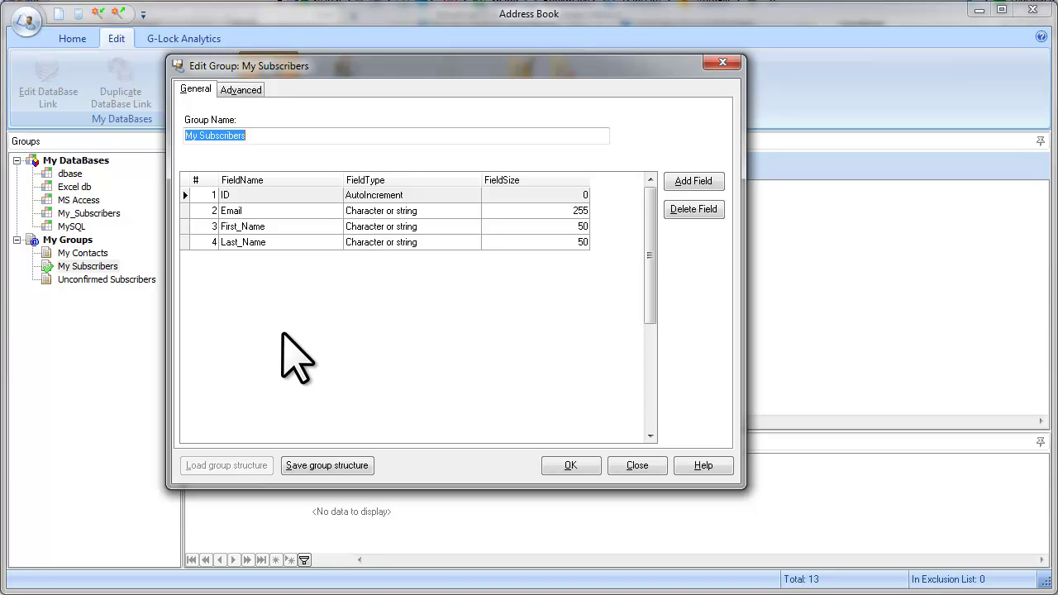
{"action": "left_click", "coordinate": [696, 185]}
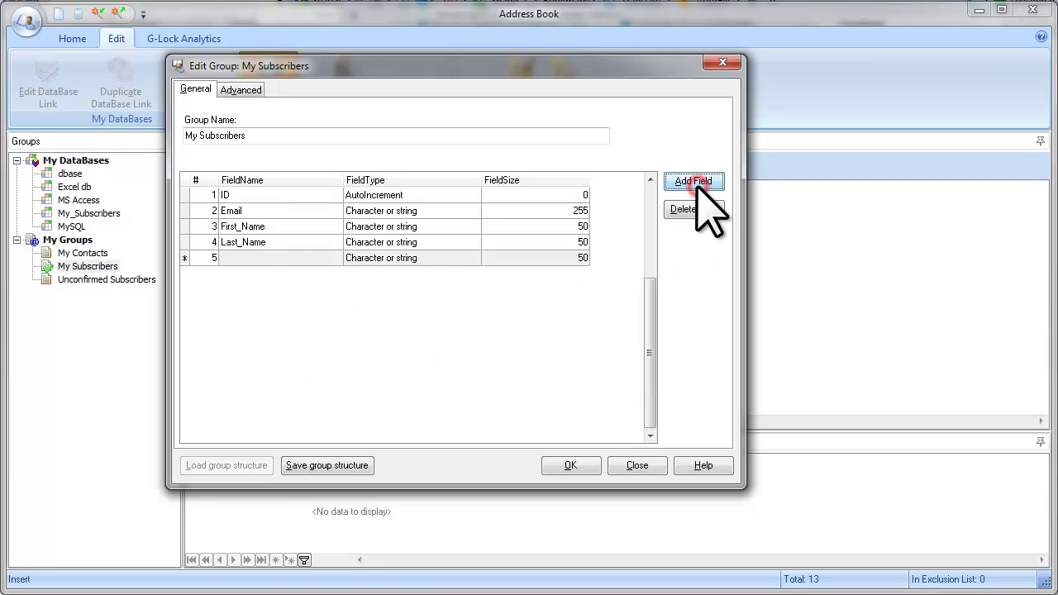
{"action": "left_click", "coordinate": [274, 259]}
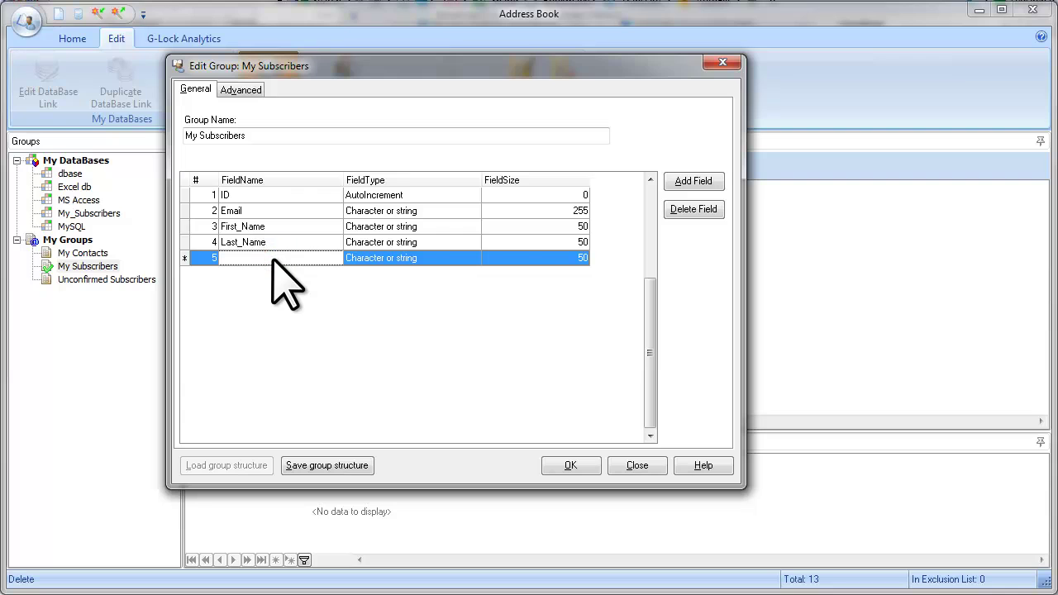
{"action": "type", "text": "Verification_Result"}
{"action": "left_click", "coordinate": [578, 465]}
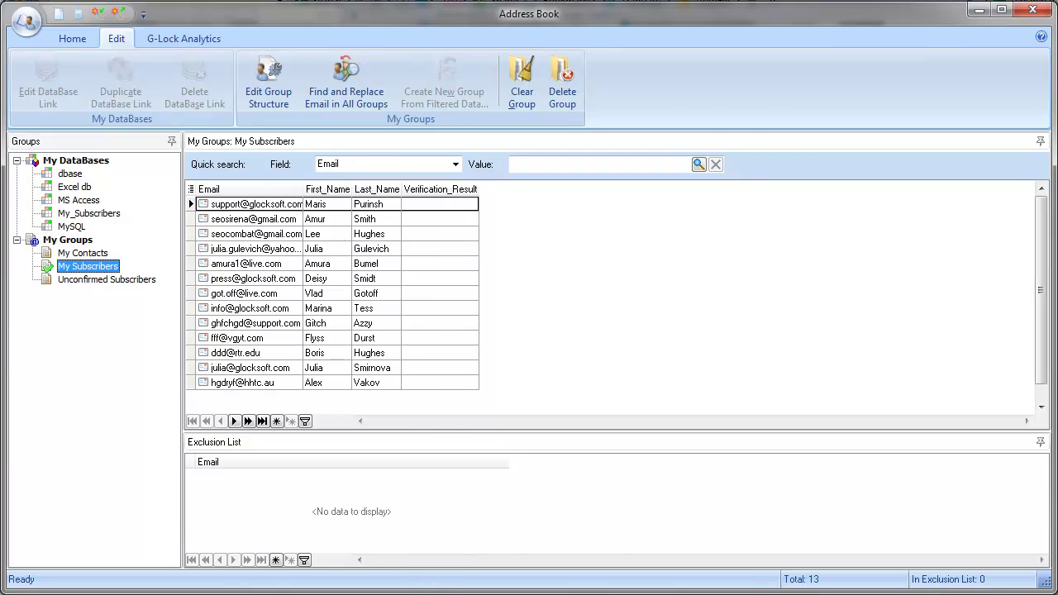
Switch to Advanced E-mail Verifier and start a new database connection with the list name "G-Lock EasyMail emails".
{"action": "left_click", "coordinate": [398, 592]}
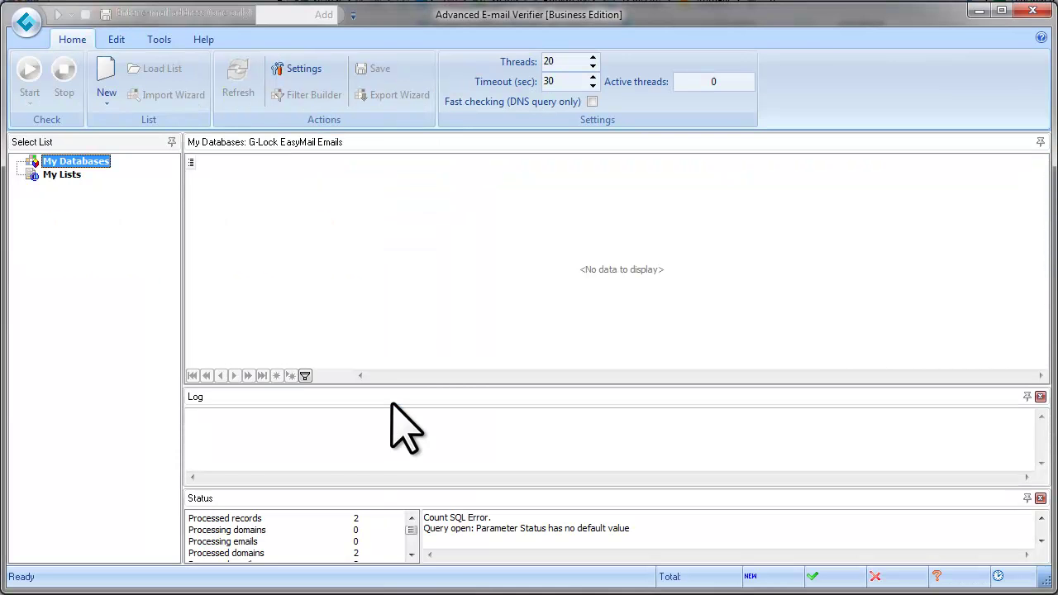
{"action": "left_click", "coordinate": [108, 97]}
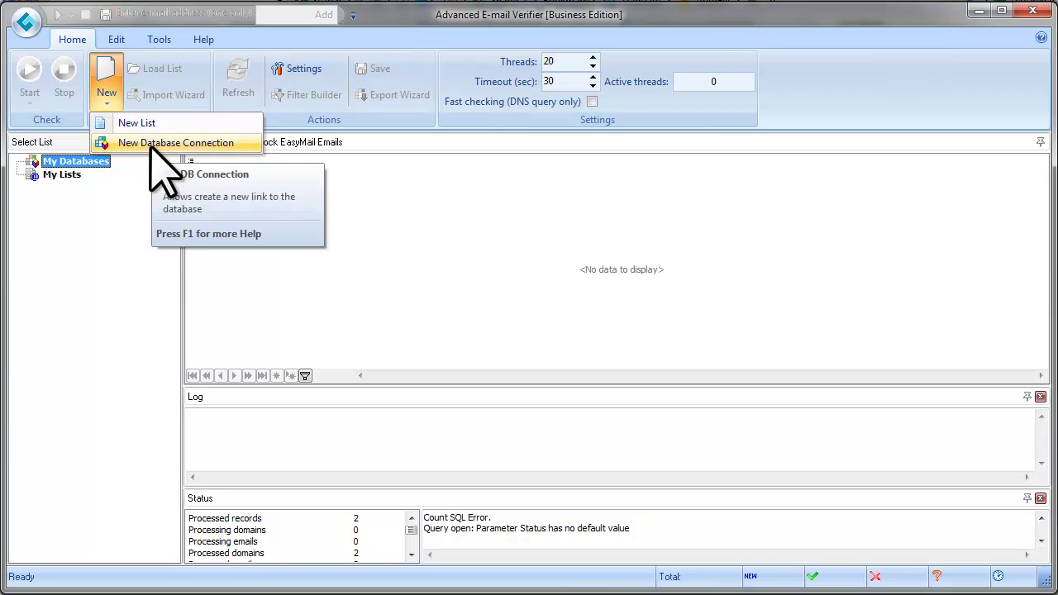
{"action": "left_click", "coordinate": [198, 148]}
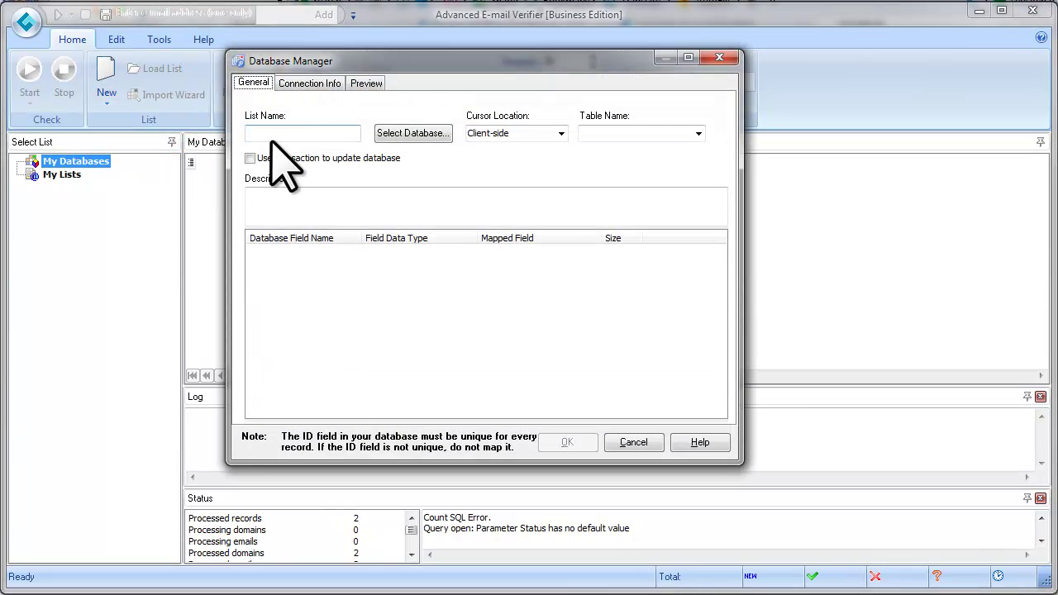
{"action": "left_click", "coordinate": [286, 134]}
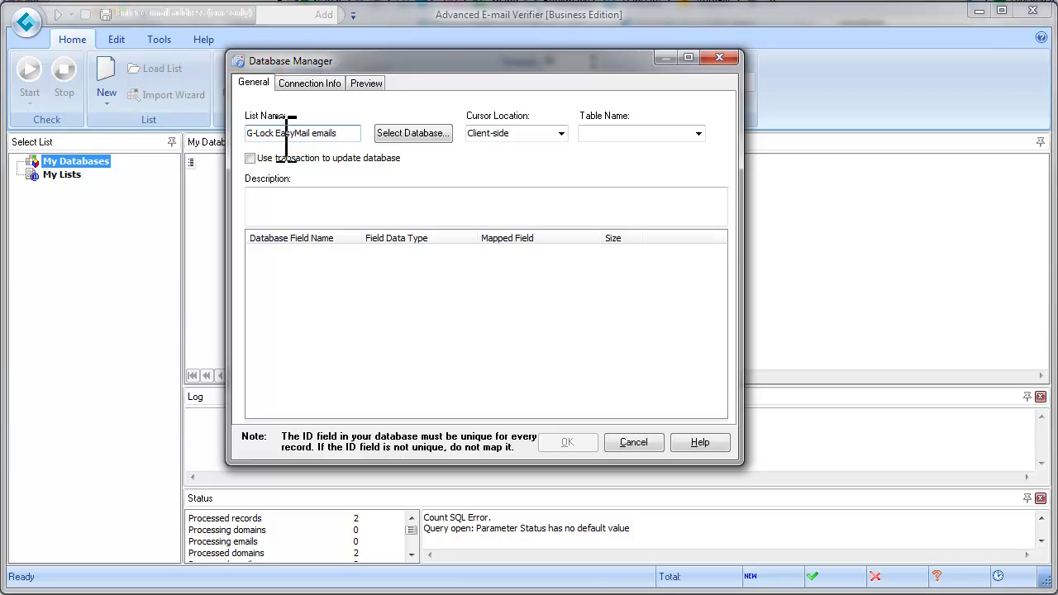
Choose Microsoft Jet 4.0 OLE DB Provider as the data provider for the new database connection.
{"action": "left_click", "coordinate": [418, 137]}
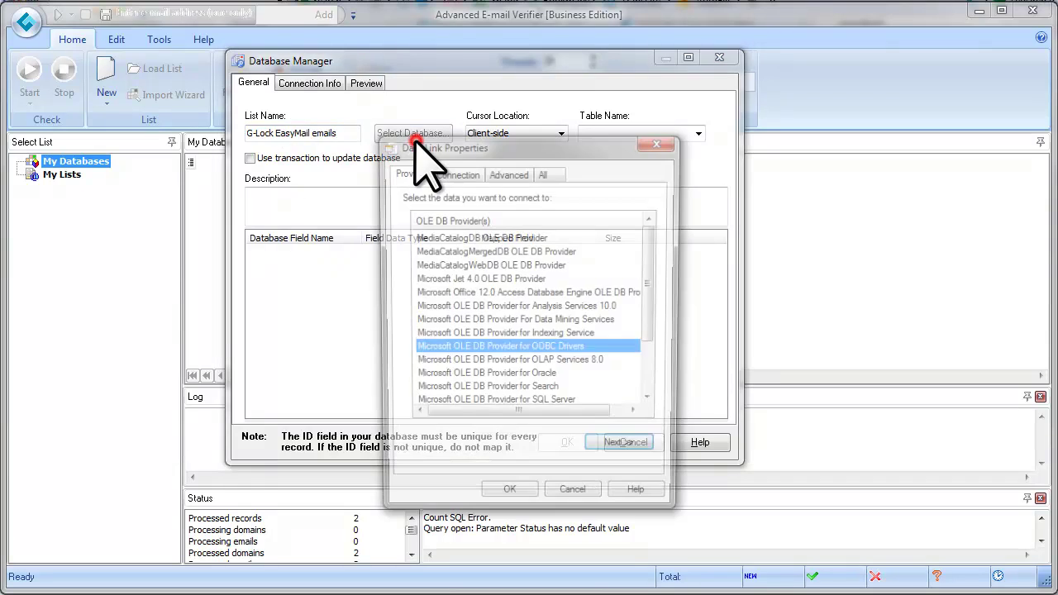
{"action": "left_click", "coordinate": [469, 280]}
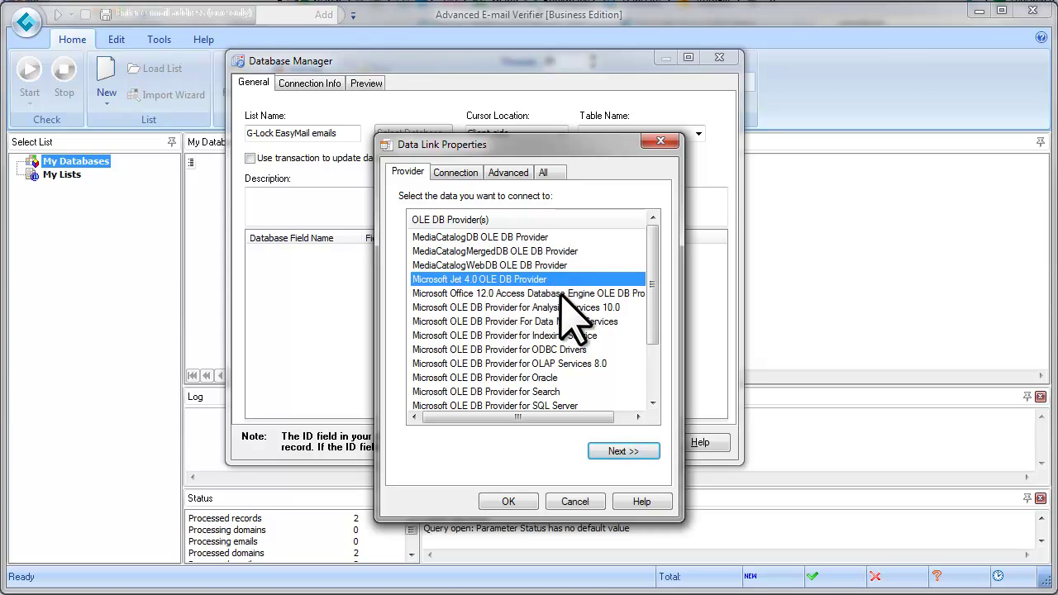
{"action": "left_click", "coordinate": [649, 451]}
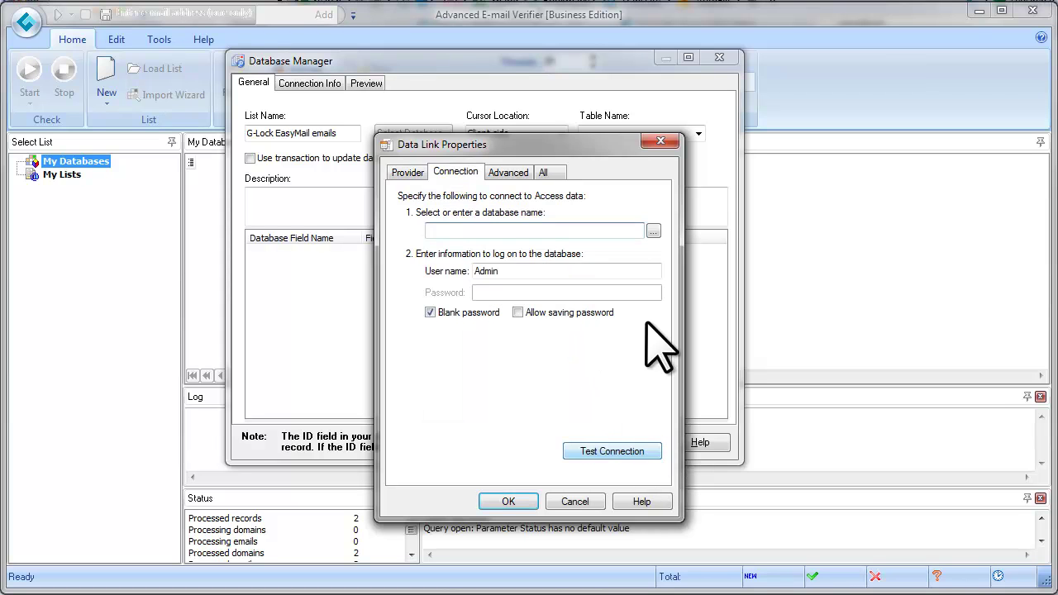
Browse for the Access database in the Roaming\G-Lock Software\EasyMail\Data folder.
{"action": "left_click", "coordinate": [653, 234]}
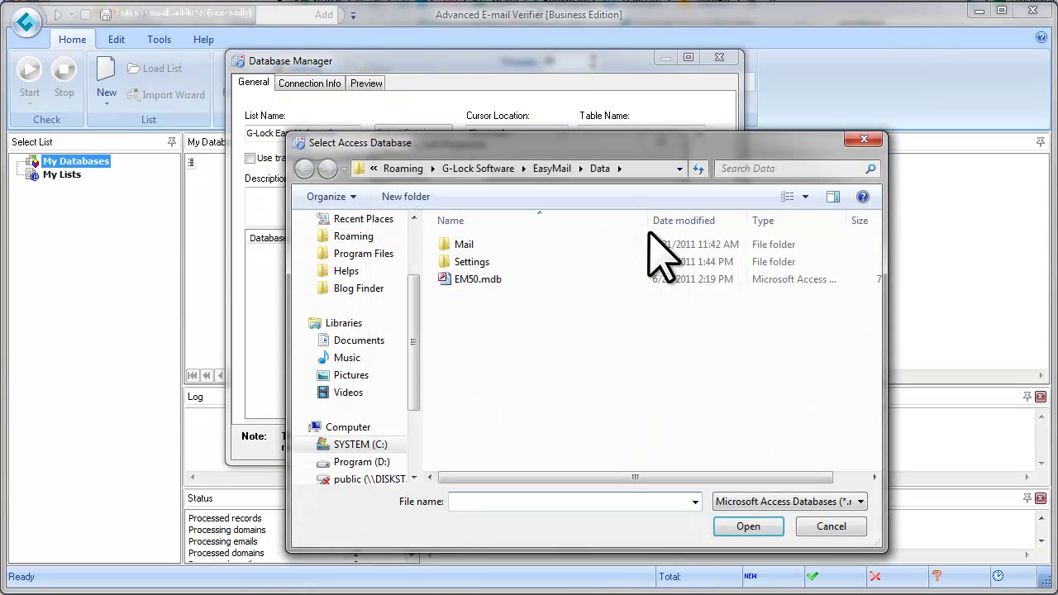
{"action": "left_click_drag", "start_coordinate": [410, 331], "coordinate": [425, 255]}
{"action": "left_click", "coordinate": [351, 244]}
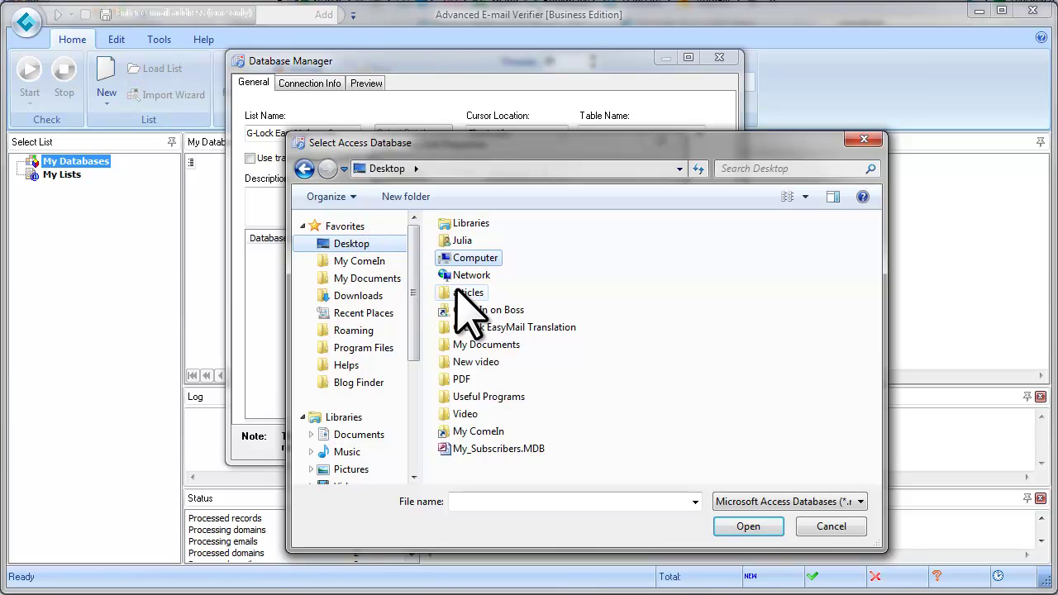
{"action": "left_click", "coordinate": [347, 331]}
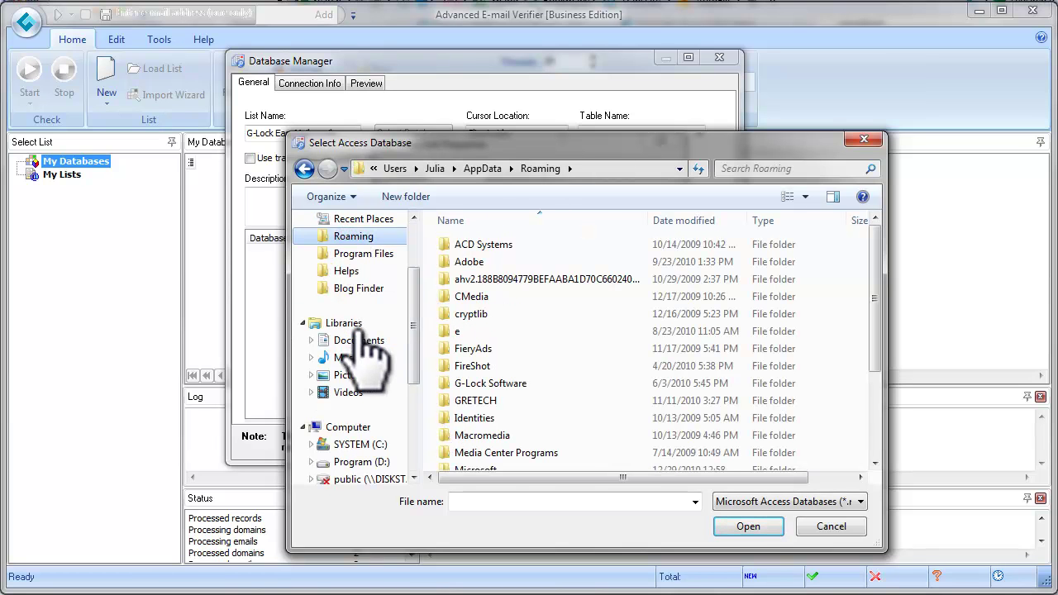
{"action": "double_click", "coordinate": [489, 384]}
{"action": "left_click", "coordinate": [477, 261]}
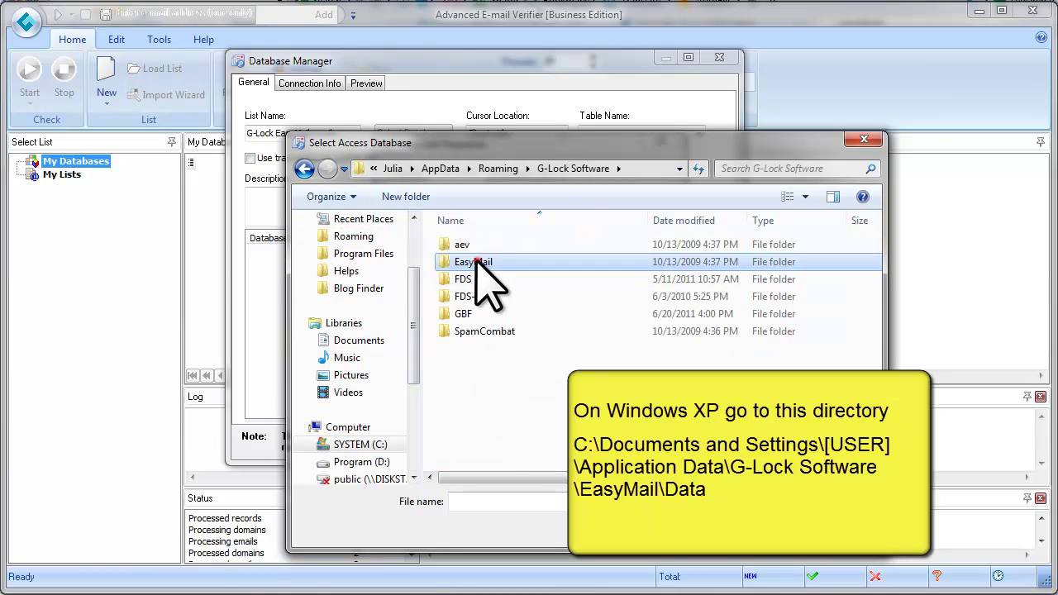
{"action": "double_click", "coordinate": [477, 261]}
{"action": "double_click", "coordinate": [471, 244]}
Check the full path of the Data folder and open EM50.mdb as the connection's database.
{"action": "left_click", "coordinate": [480, 280]}
{"action": "left_click", "coordinate": [678, 168]}
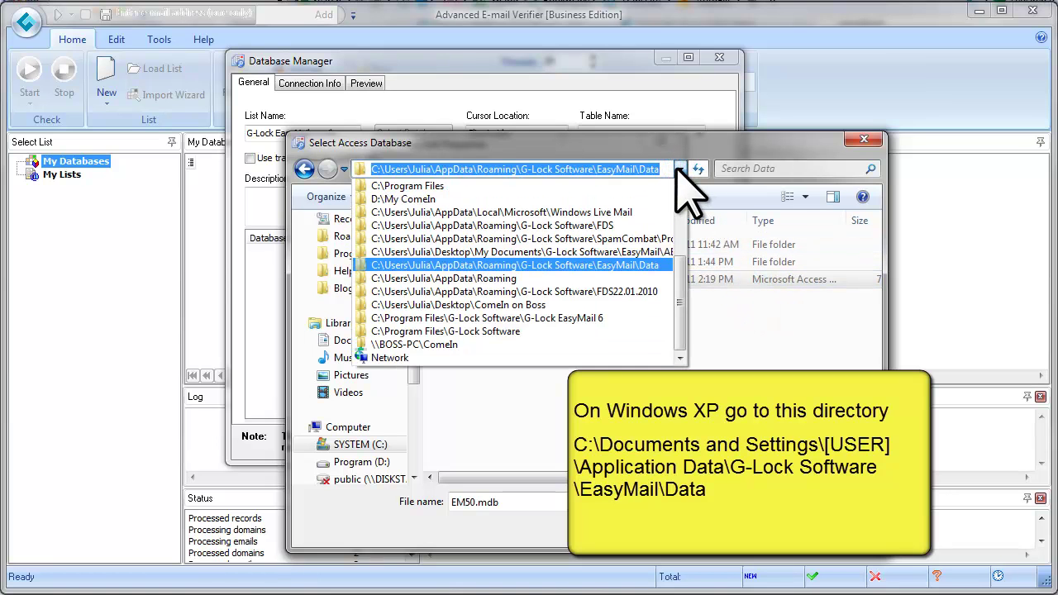
{"action": "left_click", "coordinate": [656, 265]}
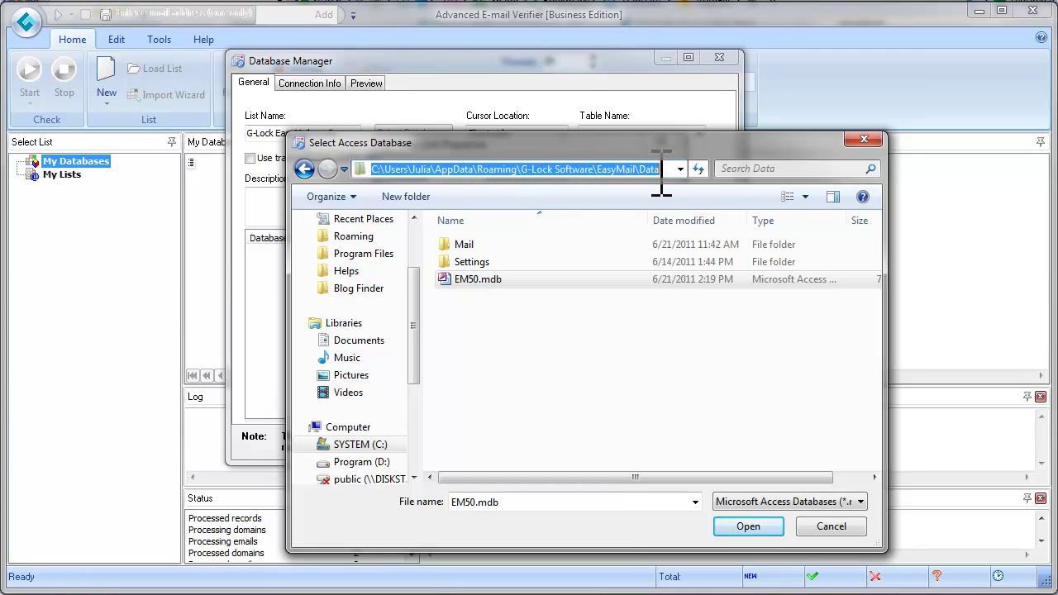
{"action": "left_click", "coordinate": [496, 280]}
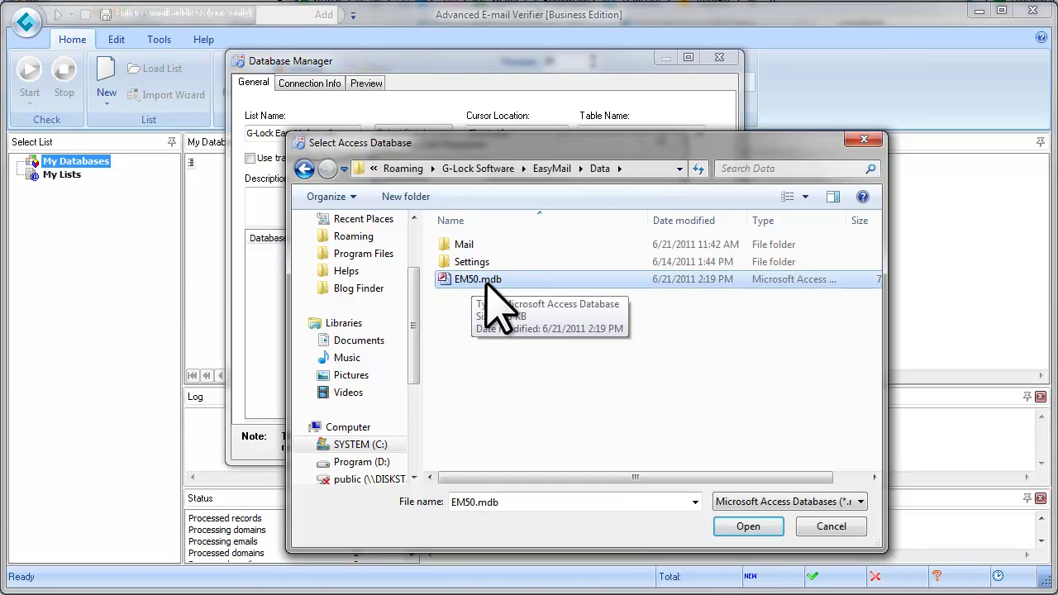
{"action": "left_click", "coordinate": [749, 527]}
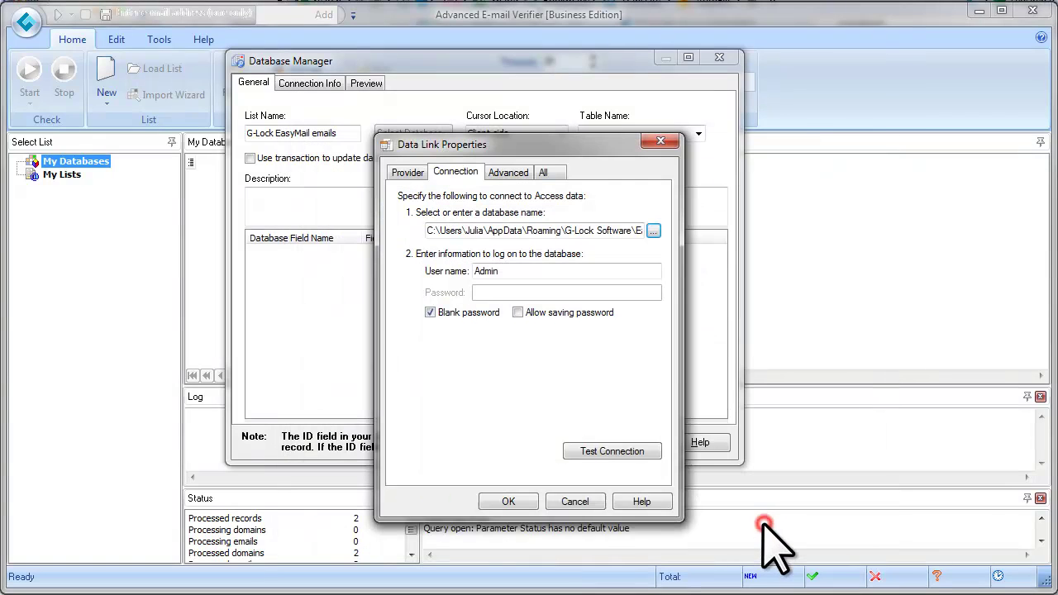
Set the data link's access permissions to ReadWrite and Share Deny None.
{"action": "left_click", "coordinate": [519, 175]}
{"action": "left_click", "coordinate": [503, 327]}
{"action": "left_click", "coordinate": [502, 340]}
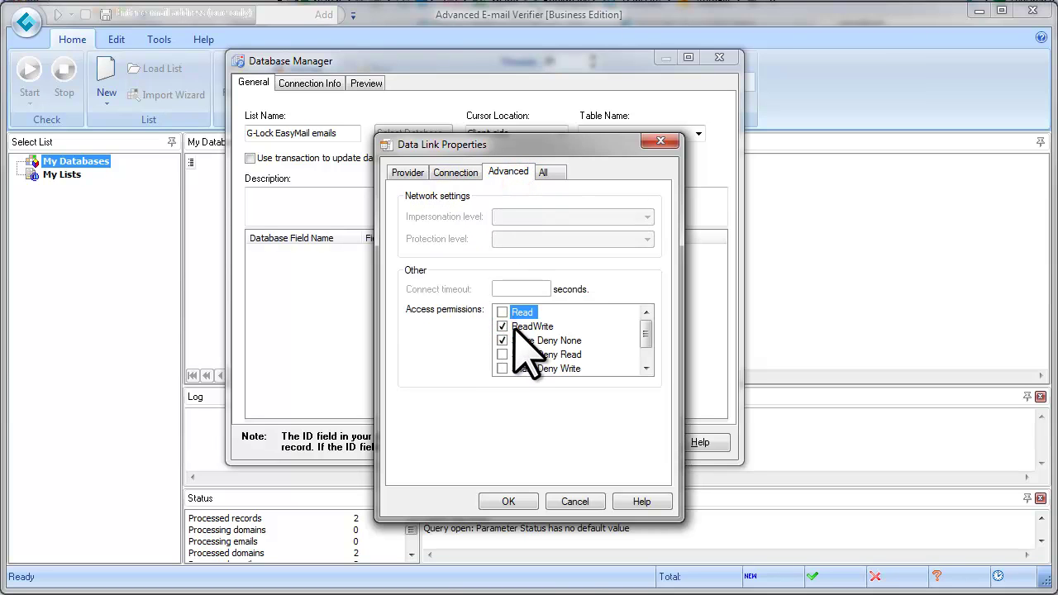
Test the connection to the EM50.mdb database and accept the data link properties.
{"action": "left_click", "coordinate": [455, 173]}
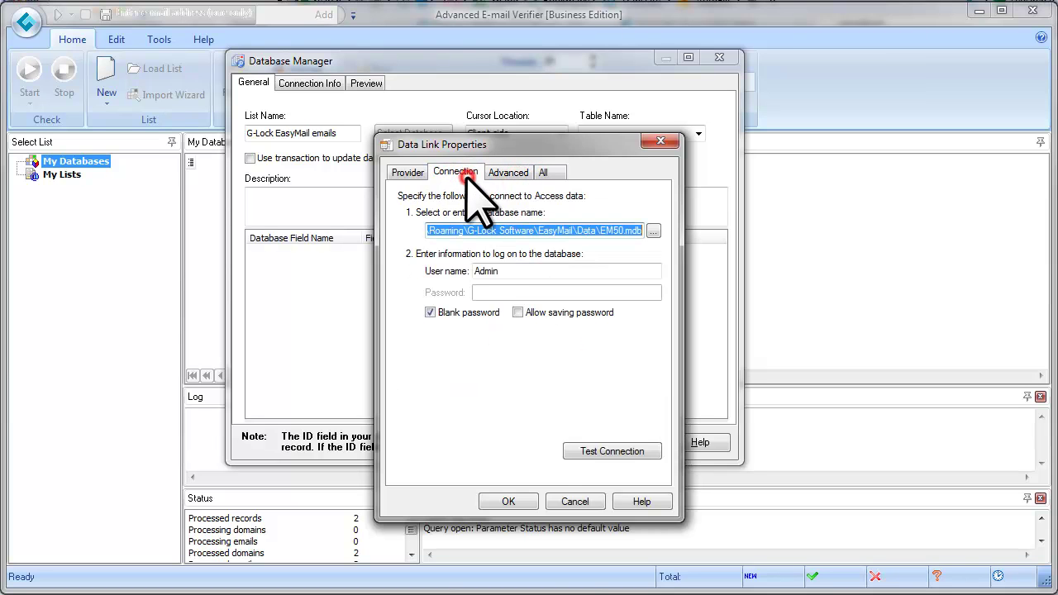
{"action": "left_click", "coordinate": [650, 453]}
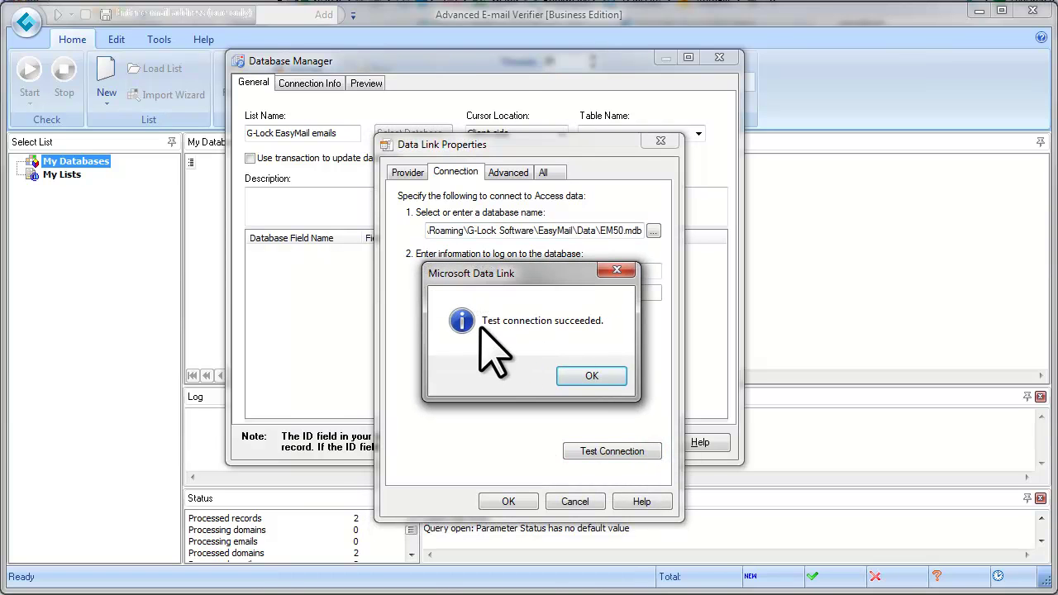
{"action": "left_click", "coordinate": [612, 374]}
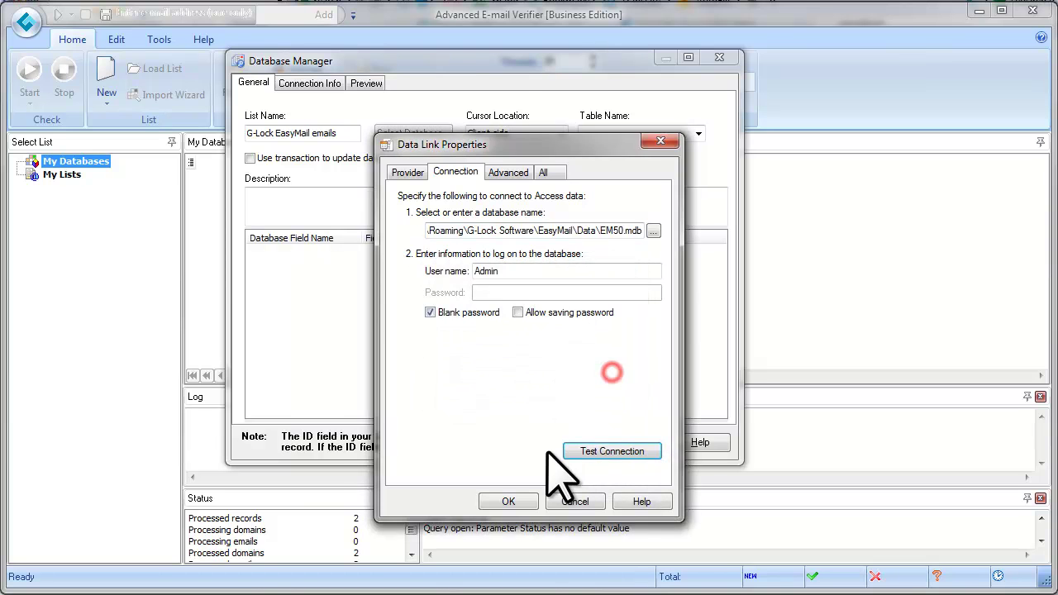
{"action": "left_click", "coordinate": [517, 501]}
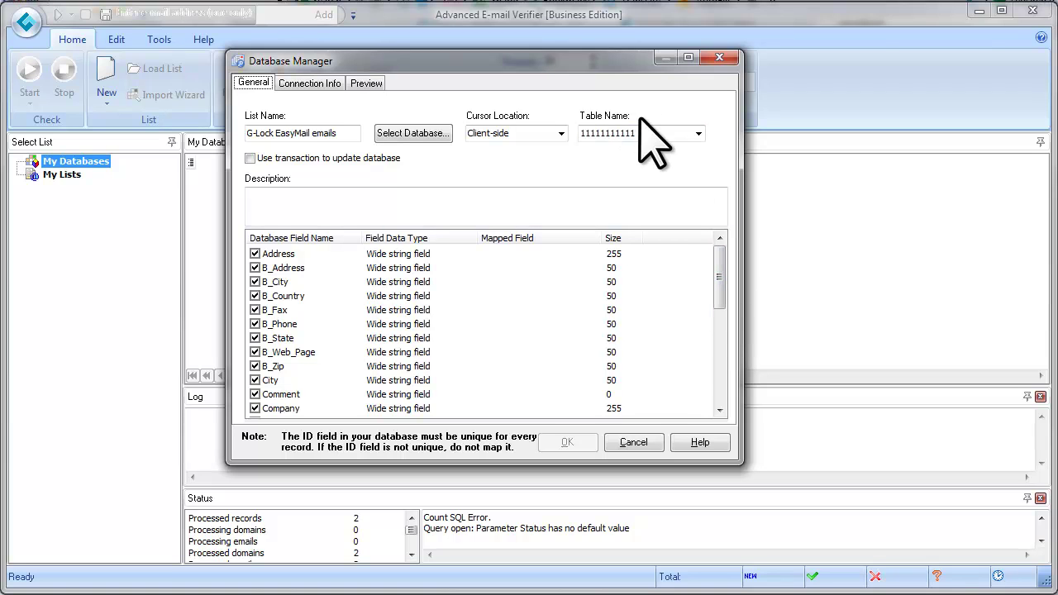
Select the My_Subscribers table and include its Verification_Result field in the database connection.
{"action": "left_click", "coordinate": [699, 133]}
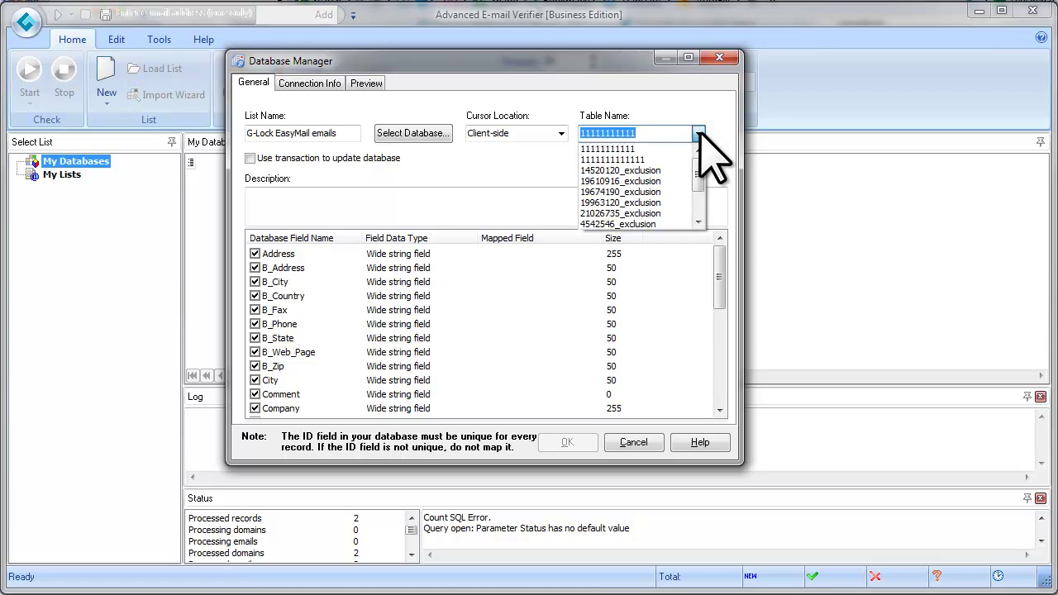
{"action": "left_click_drag", "start_coordinate": [699, 166], "coordinate": [699, 211]}
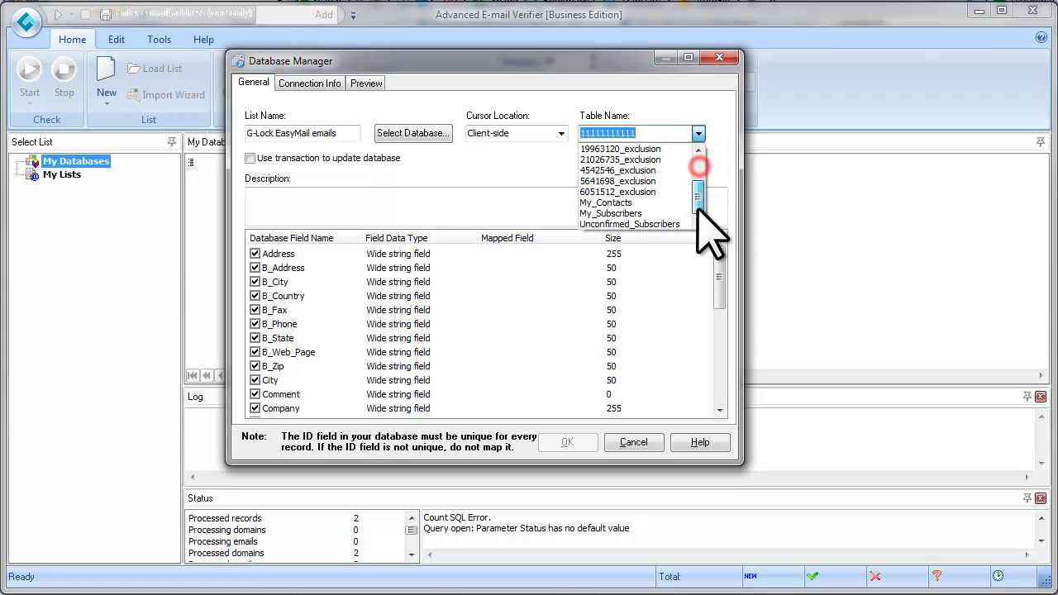
{"action": "left_click", "coordinate": [641, 213]}
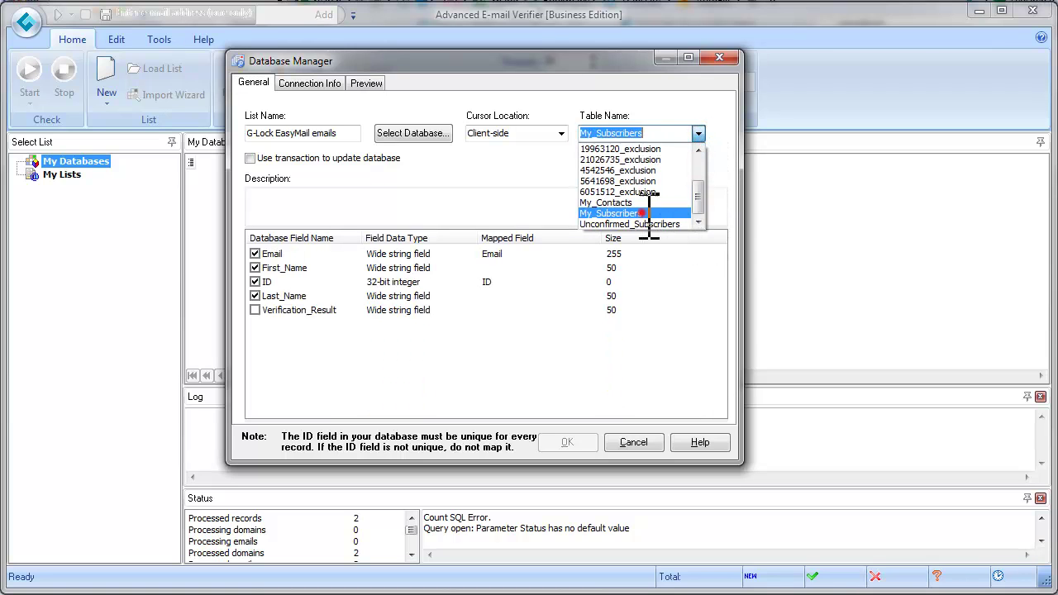
{"action": "left_click", "coordinate": [256, 311]}
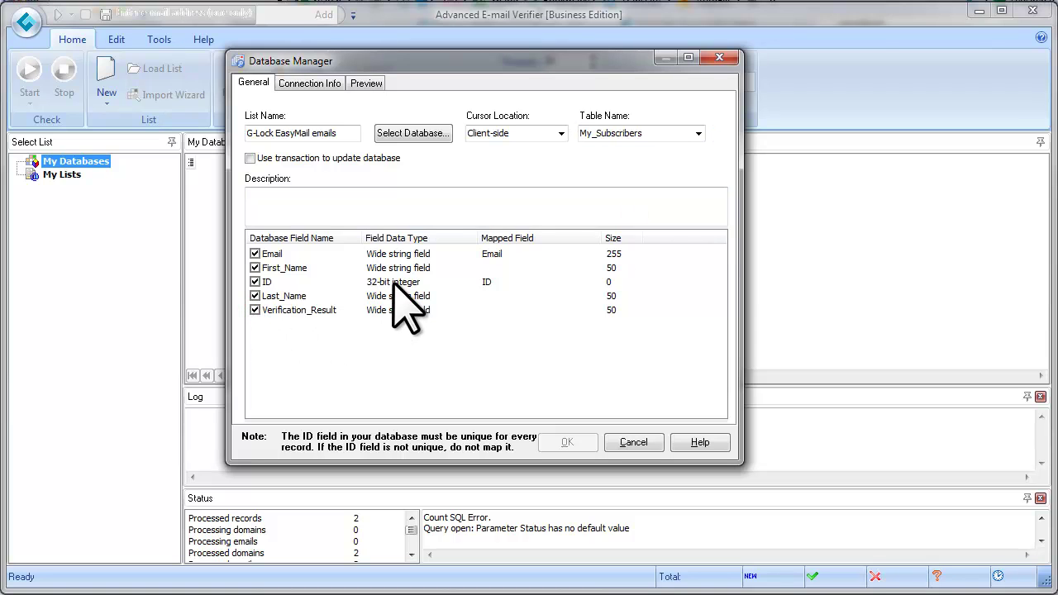
Map the Verification_Result field to VerificationResult and remove the mapped value from the ID field.
{"action": "right_click", "coordinate": [505, 253]}
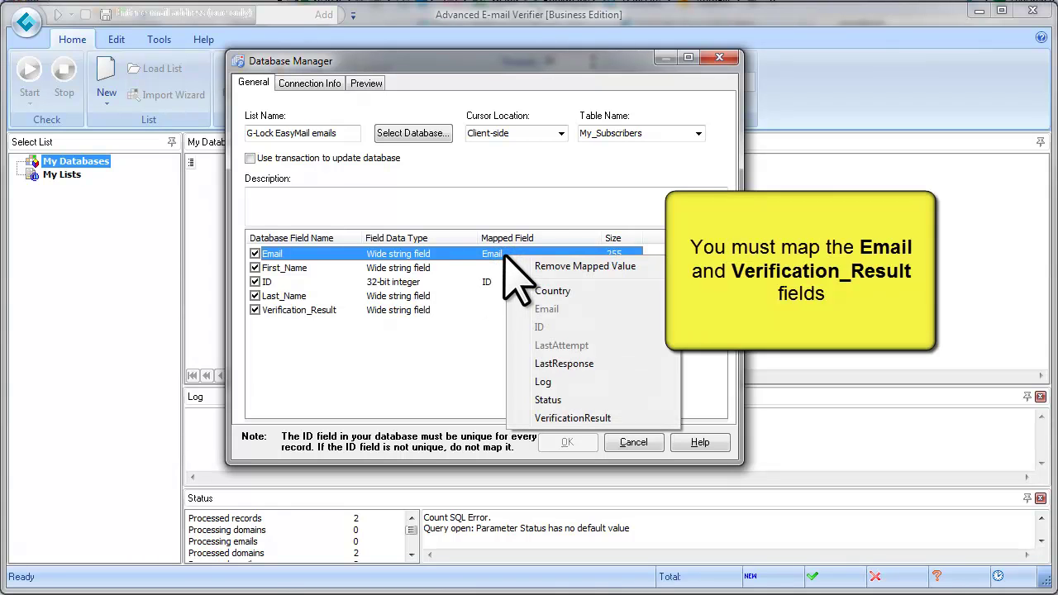
{"action": "left_click", "coordinate": [484, 309]}
{"action": "right_click", "coordinate": [485, 313]}
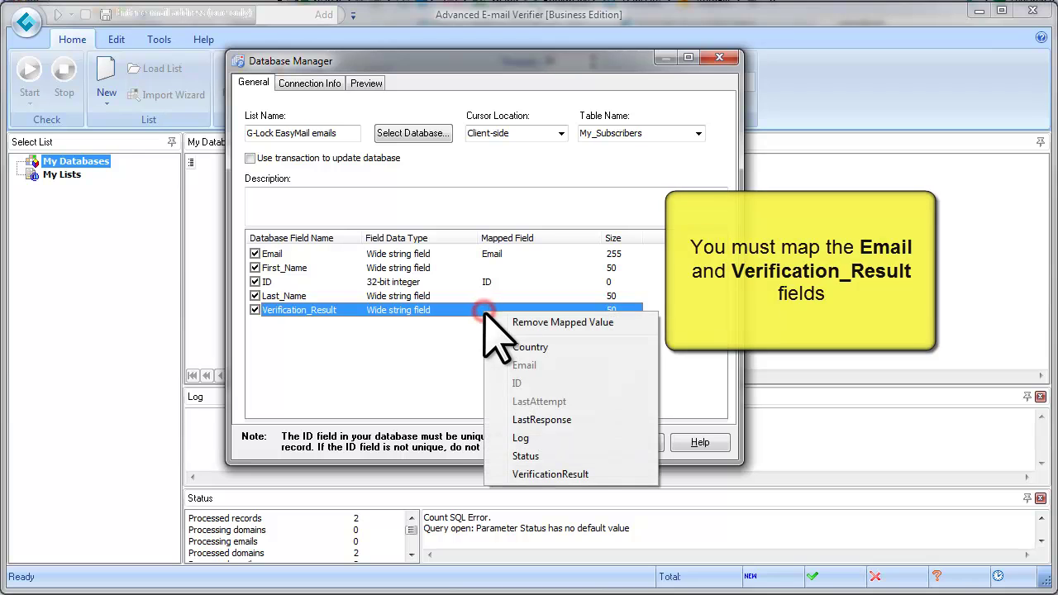
{"action": "left_click", "coordinate": [587, 475]}
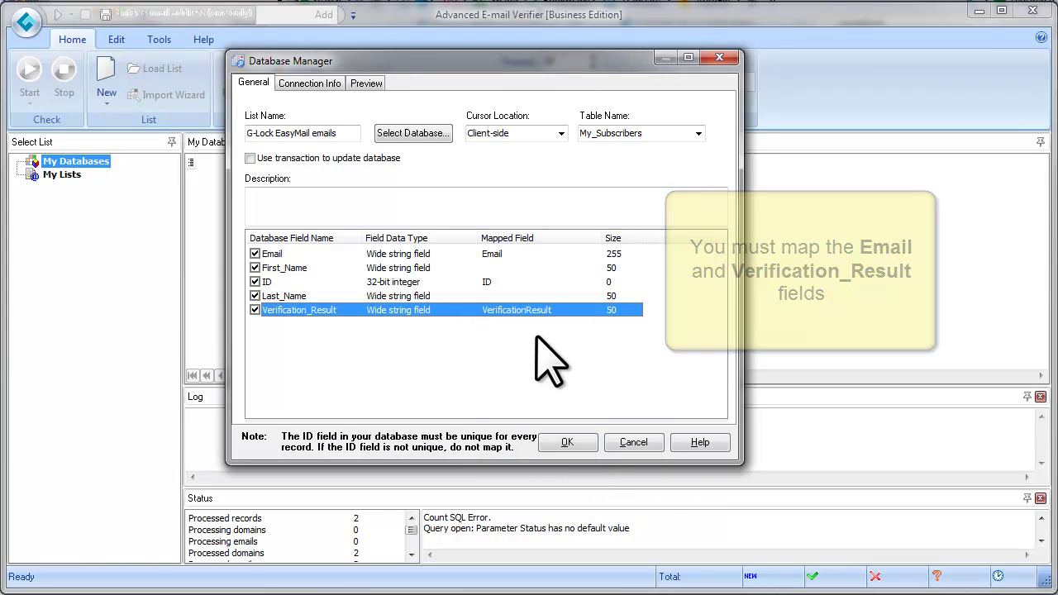
{"action": "right_click", "coordinate": [501, 282]}
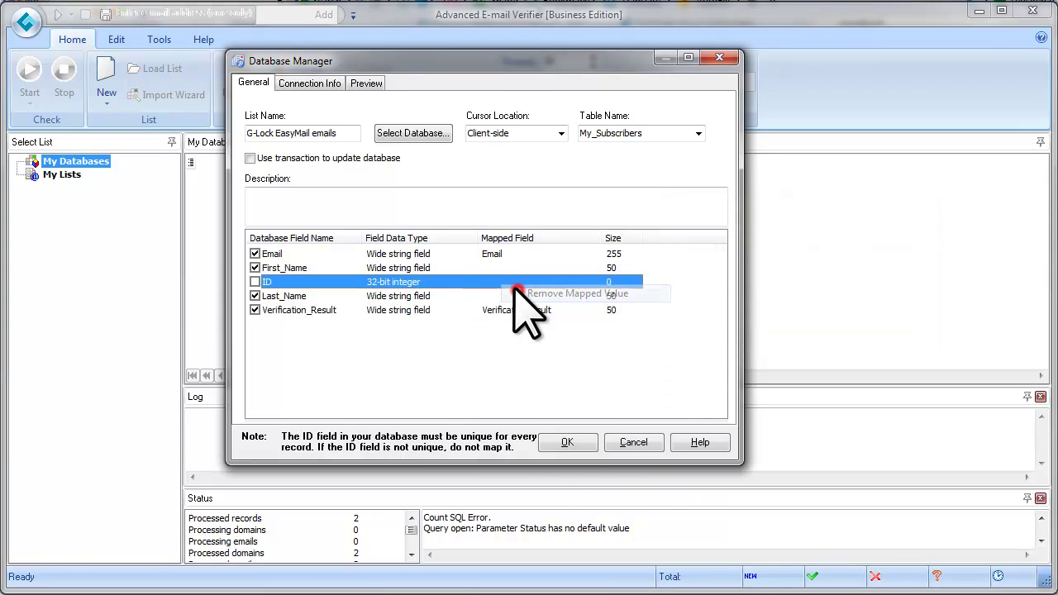
Accept the database settings and start verifying the addresses in the G-Lock EasyMail emails list.
{"action": "left_click", "coordinate": [578, 444]}
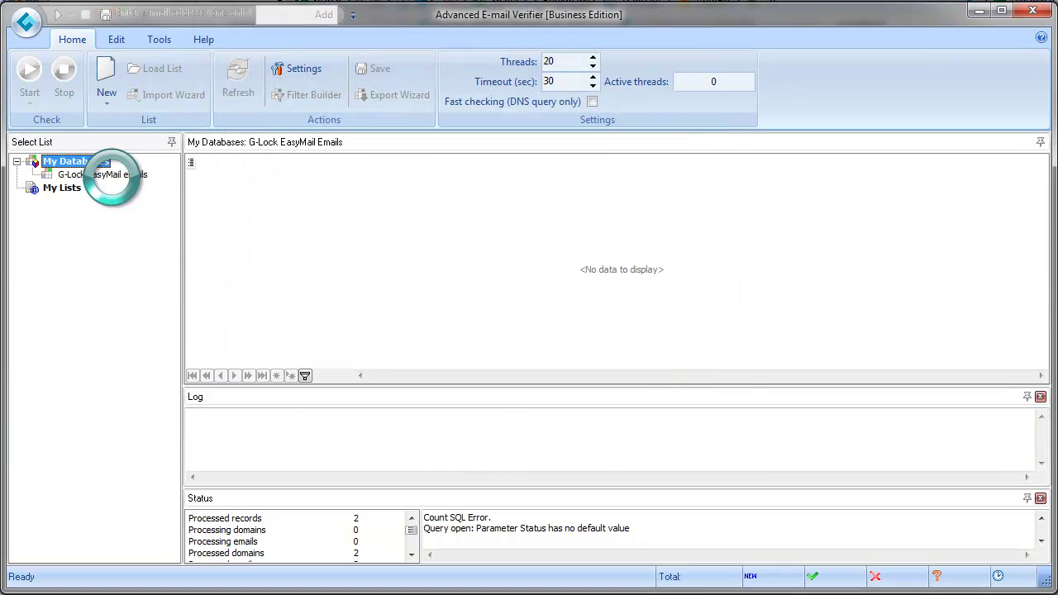
{"action": "left_click", "coordinate": [95, 176]}
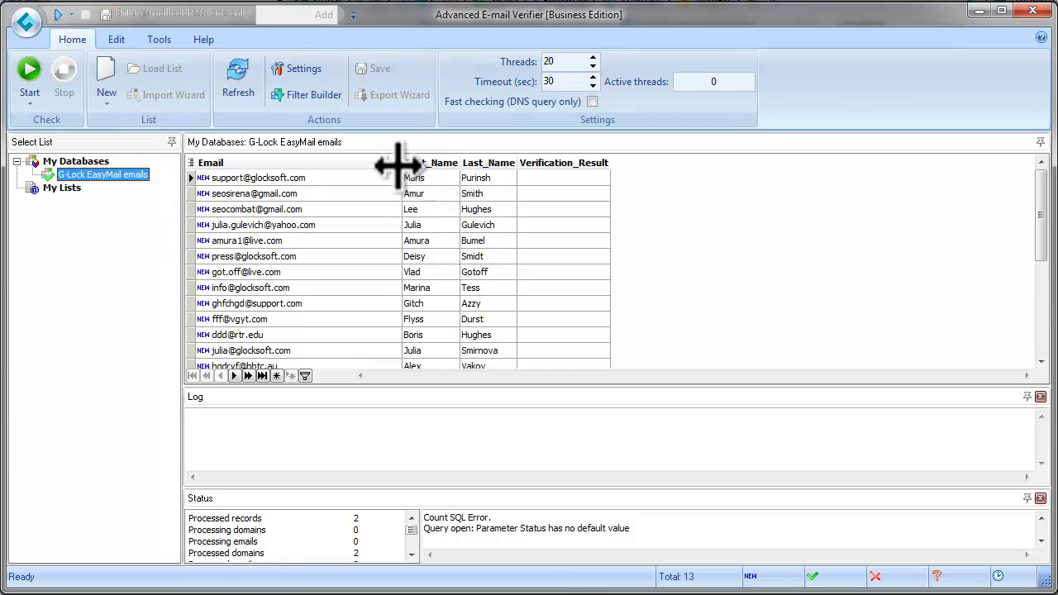
{"action": "left_click_drag", "start_coordinate": [400, 162], "coordinate": [364, 163]}
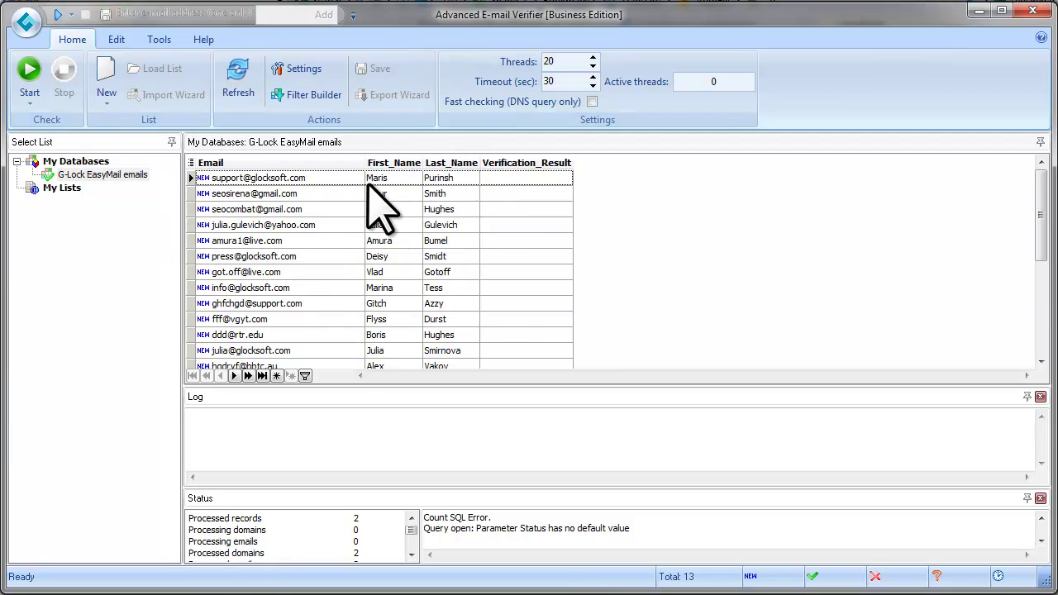
{"action": "left_click", "coordinate": [30, 73]}
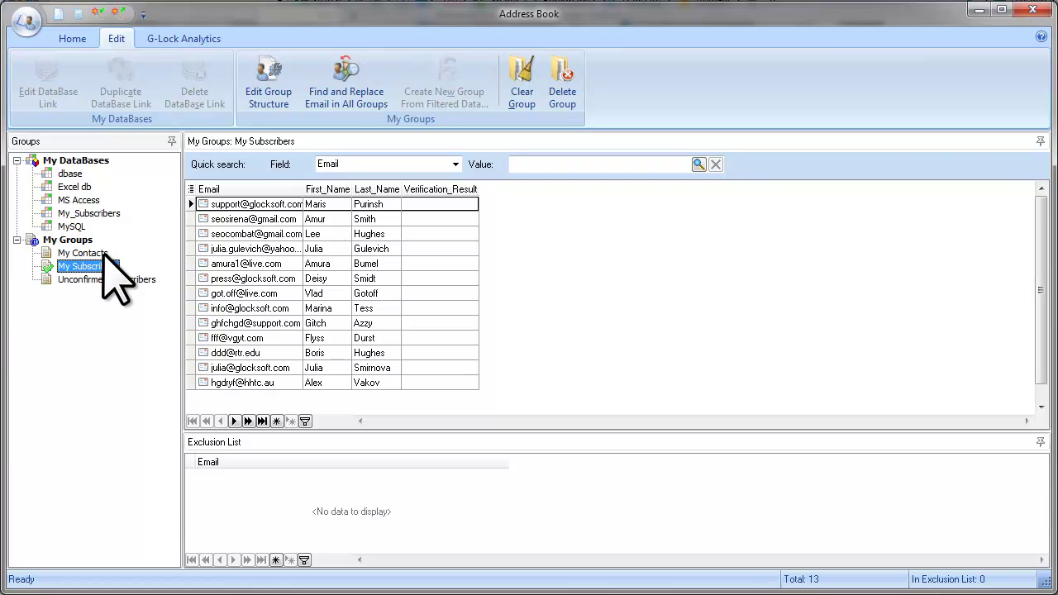
Switch to the EasyMail Address Book, reload the My Subscribers group and review its Verification_Result values.
{"action": "left_click", "coordinate": [103, 253]}
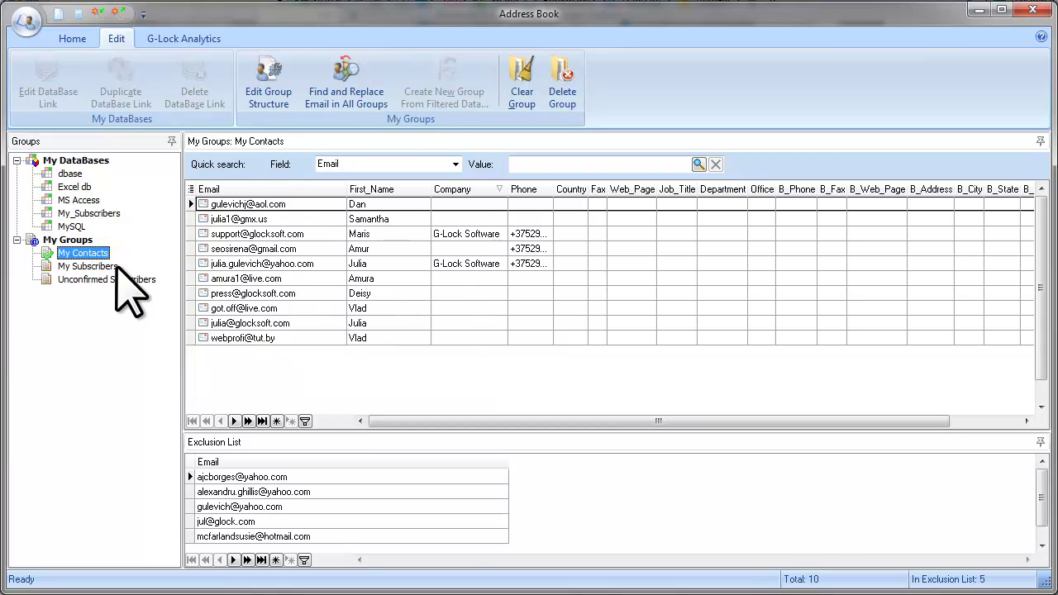
{"action": "left_click", "coordinate": [114, 266]}
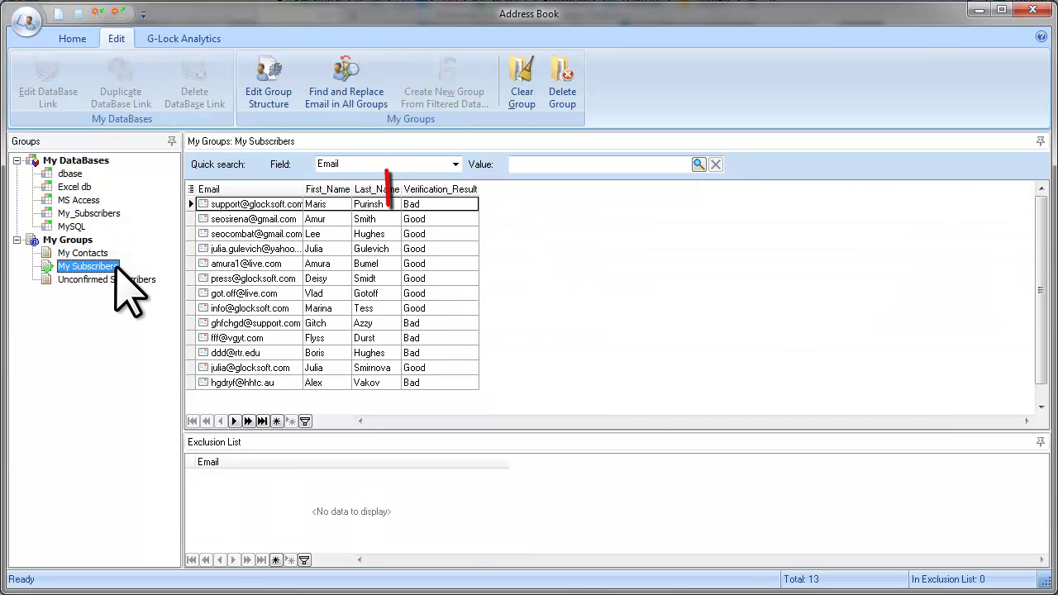
{"action": "left_click", "coordinate": [442, 246]}
{"action": "left_click", "coordinate": [445, 294]}
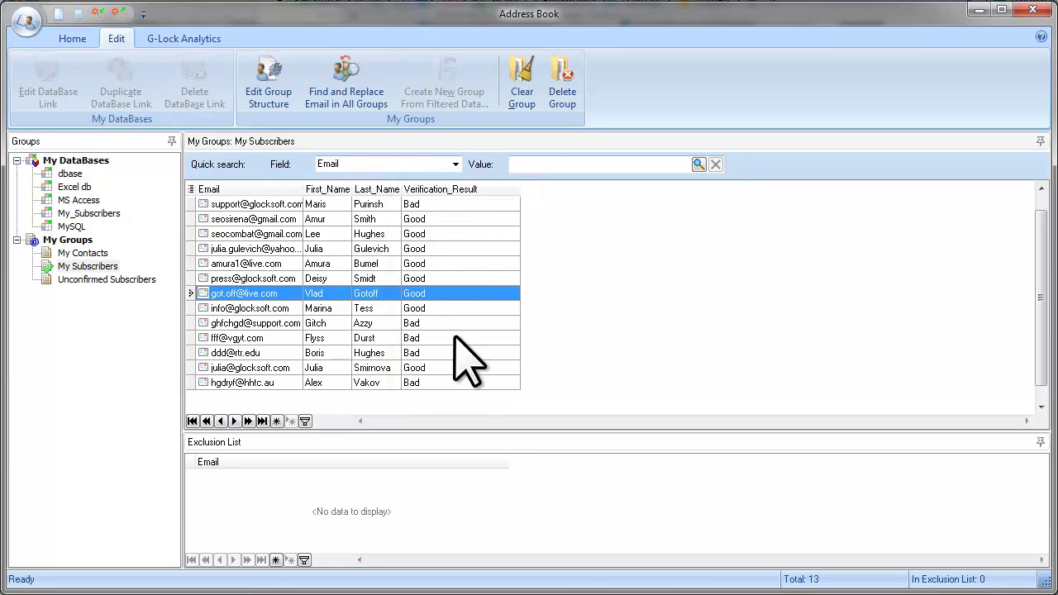
Filter the My Subscribers group with a custom filter where Verification_Result is like Bad.
{"action": "left_click", "coordinate": [509, 190]}
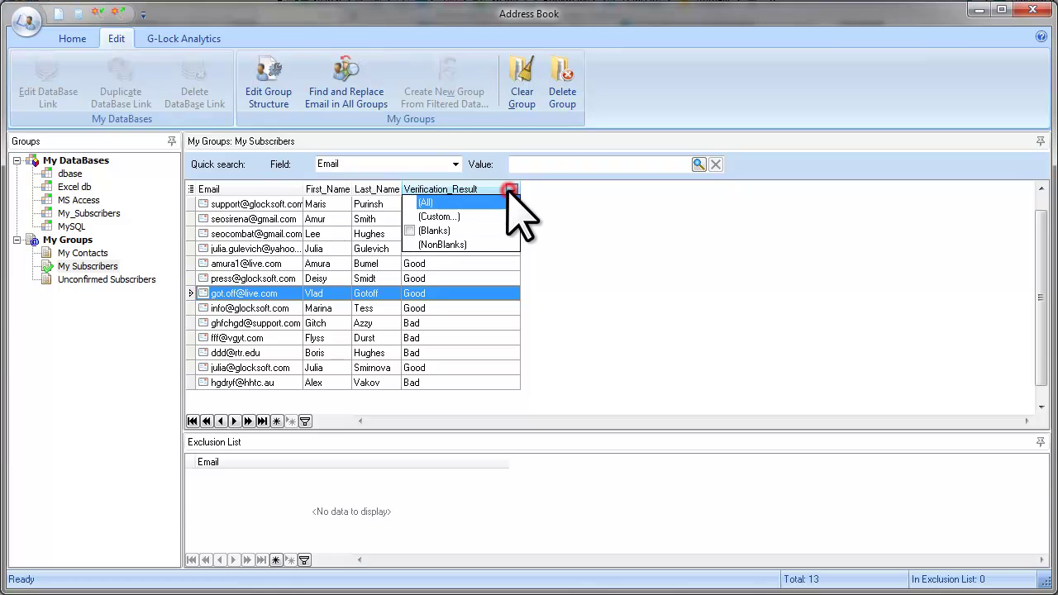
{"action": "left_click", "coordinate": [469, 216]}
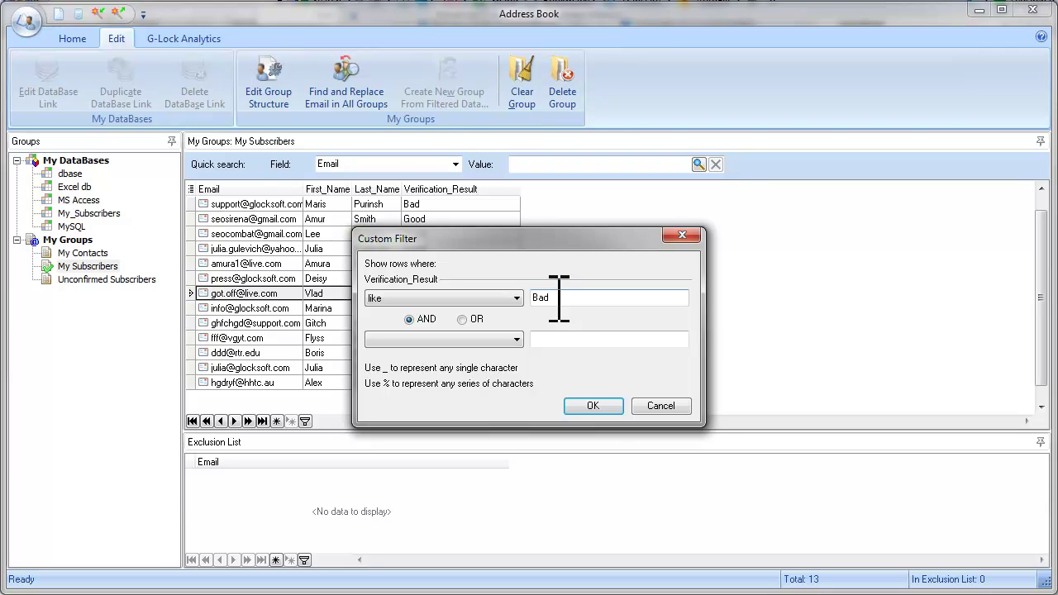
{"action": "left_click", "coordinate": [593, 406]}
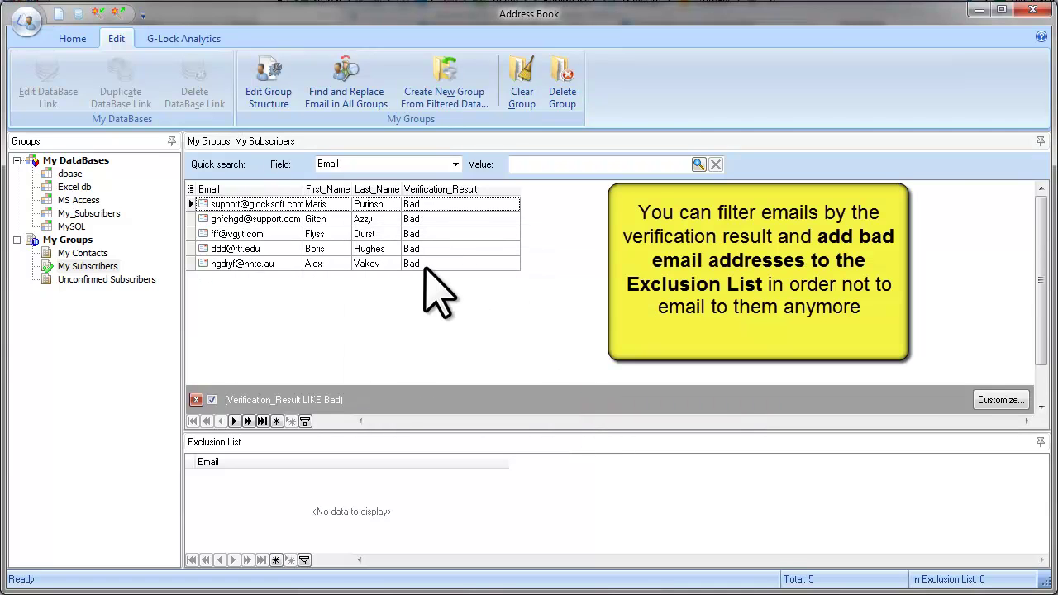
Add all the filtered bad addresses of the My Subscribers group to the Exclusion List.
{"action": "left_click", "coordinate": [289, 234]}
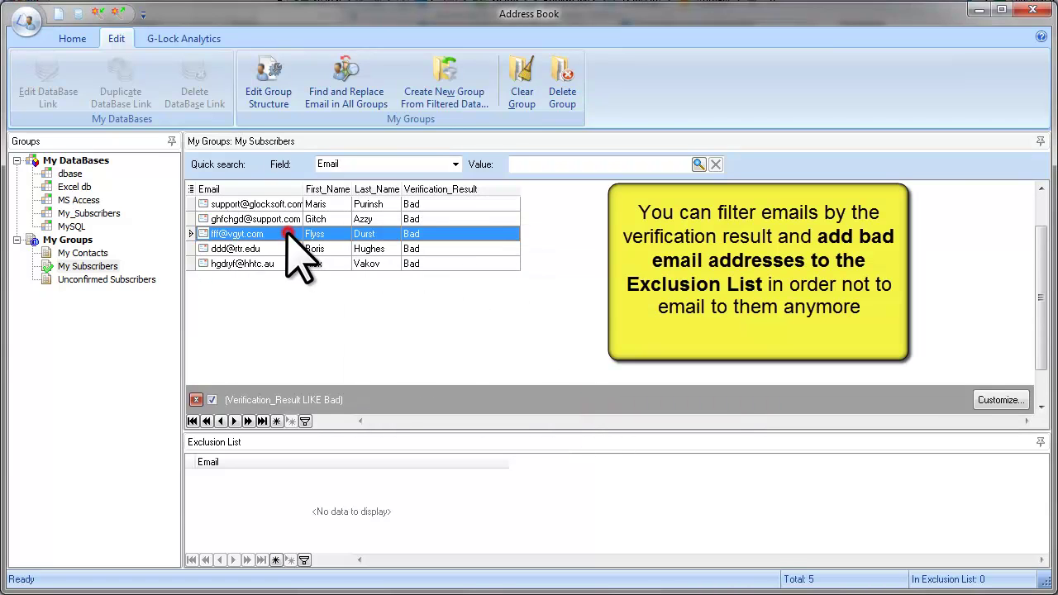
{"action": "right_click", "coordinate": [291, 234]}
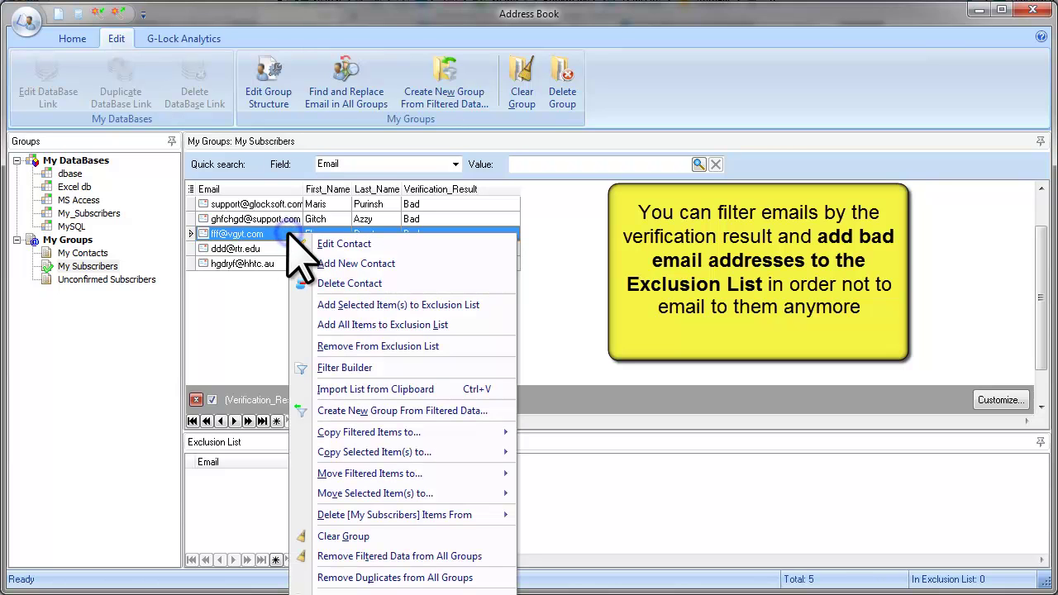
{"action": "left_click", "coordinate": [368, 325]}
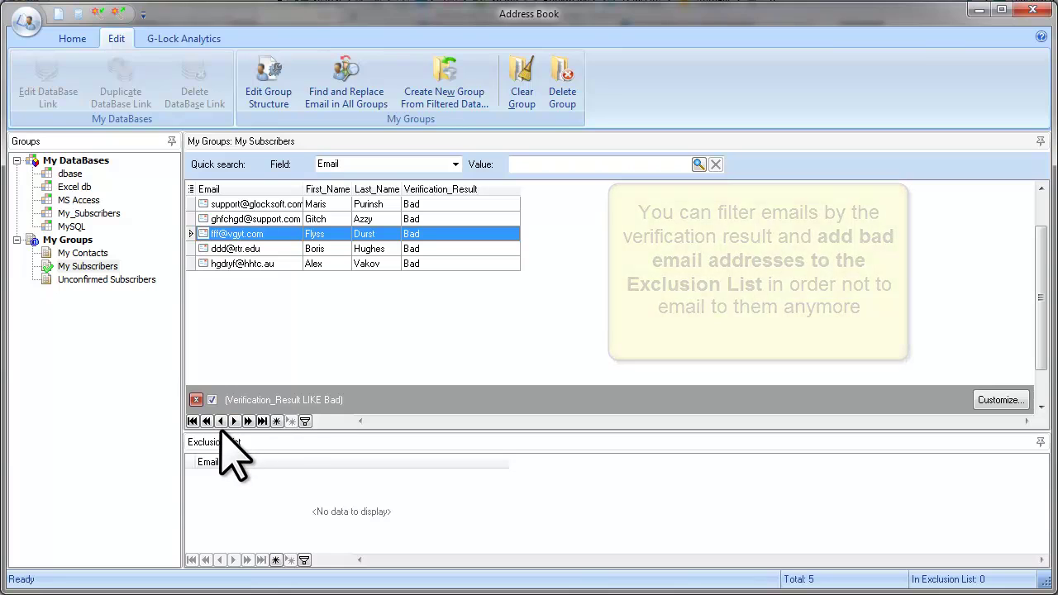
Reload the My Subscribers group and enlarge the Exclusion List area to check the excluded addresses.
{"action": "left_click", "coordinate": [82, 253]}
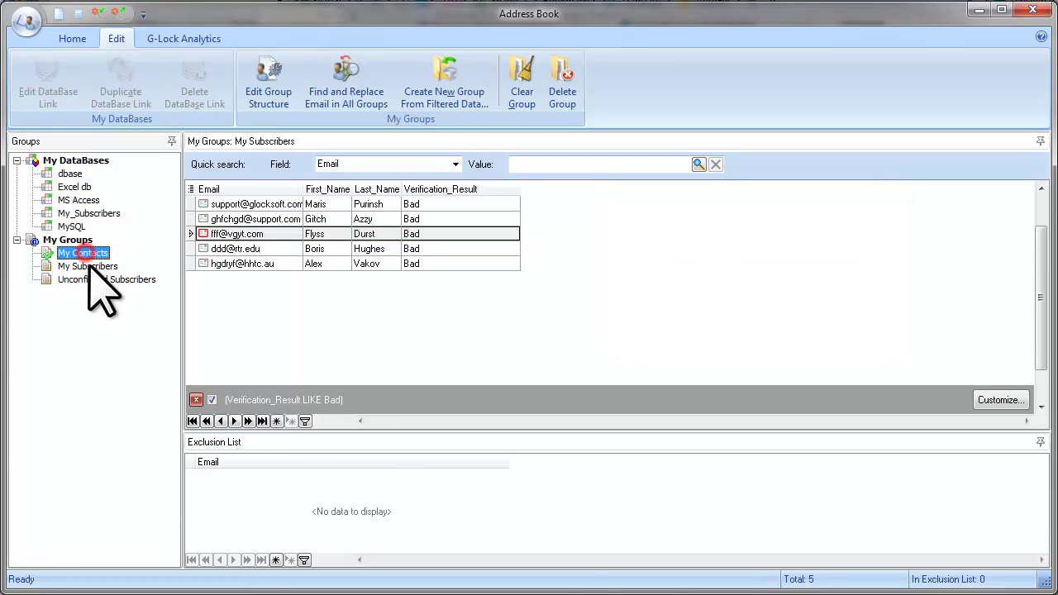
{"action": "left_click", "coordinate": [88, 266]}
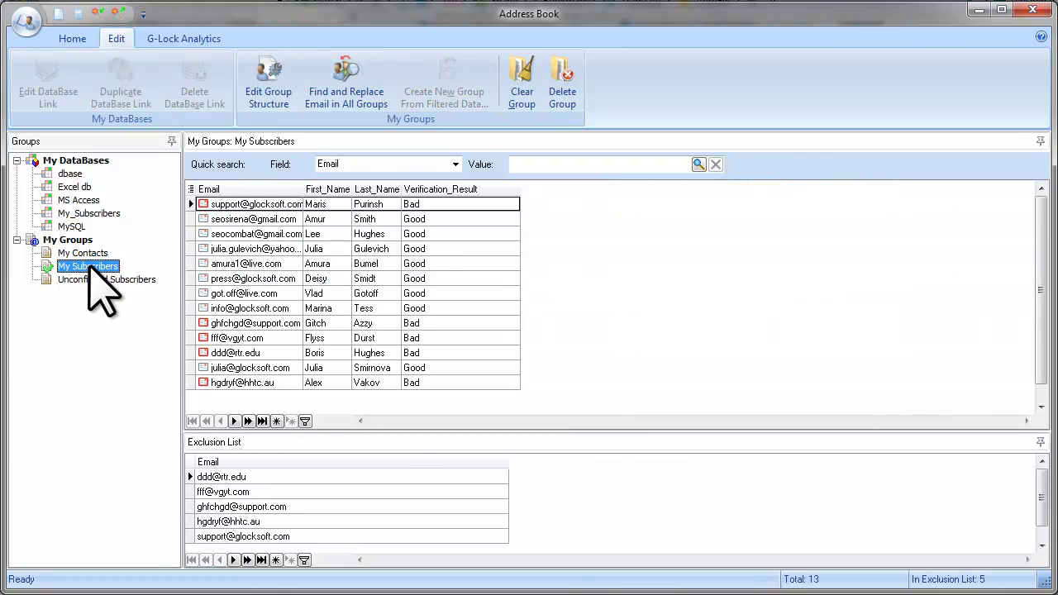
{"action": "left_click_drag", "start_coordinate": [289, 430], "coordinate": [289, 408]}
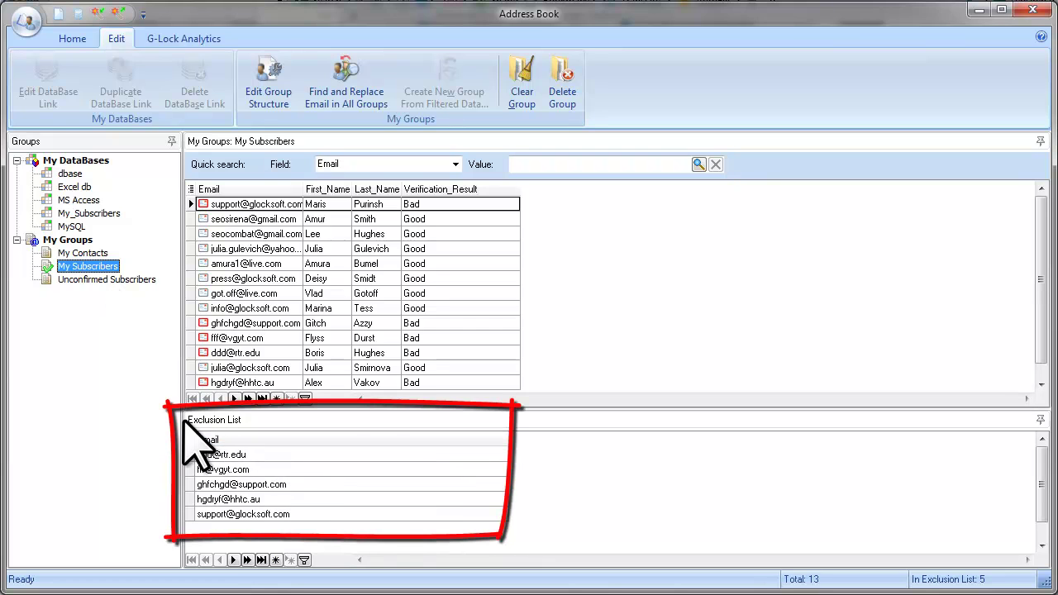